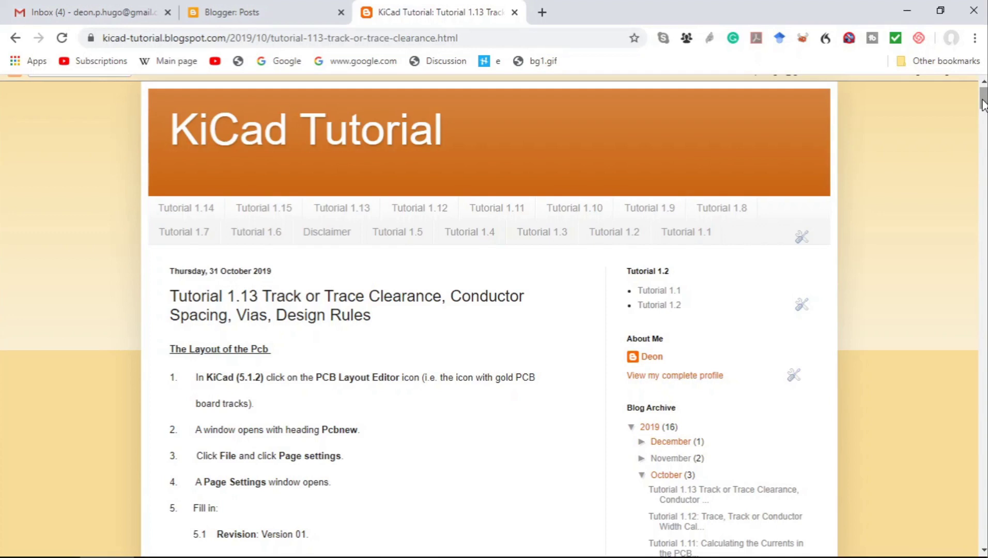
- Switch to the IPC-2221A PDF in Acrobat Reader and examine Table 6-1, Electrical Conductor Spacing, and its conductor category notes
key("alt+Tab")
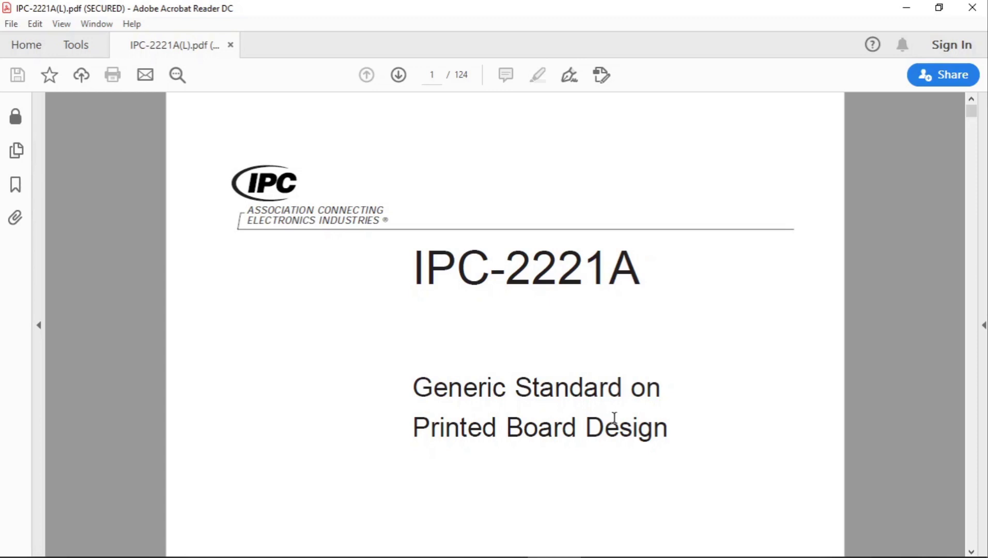
left_click_drag(971, 111, 977, 292)
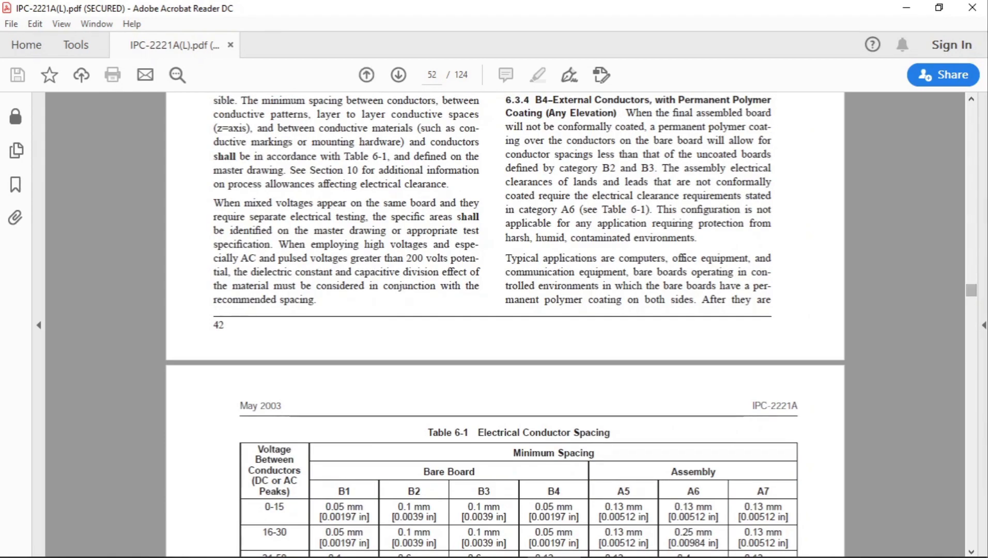
left_click_drag(979, 548, 973, 552)
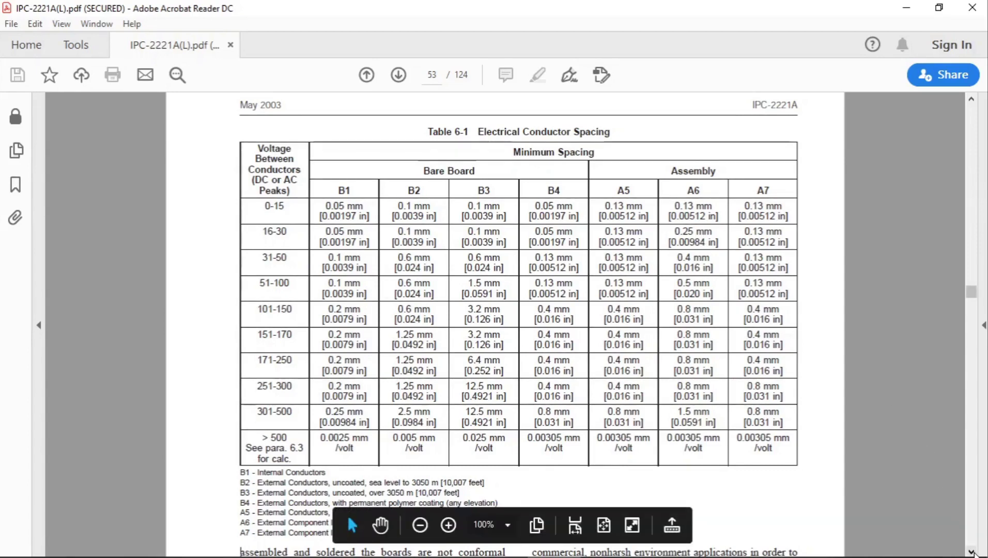
left_click(971, 552)
left_click(972, 552)
left_click(972, 552)
left_click(972, 552)
left_click(972, 552)
left_click(971, 552)
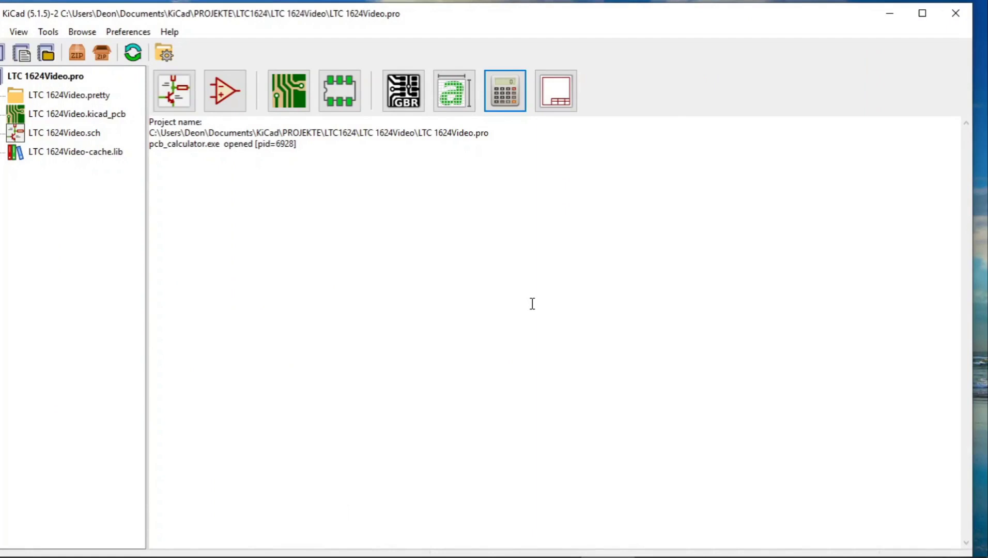
- Switch to KiCad's PCB Calculator and view the electrical spacing table in mil, returning its units to mm
left_click(509, 161)
left_click_drag(509, 161, 511, 77)
left_click(541, 201)
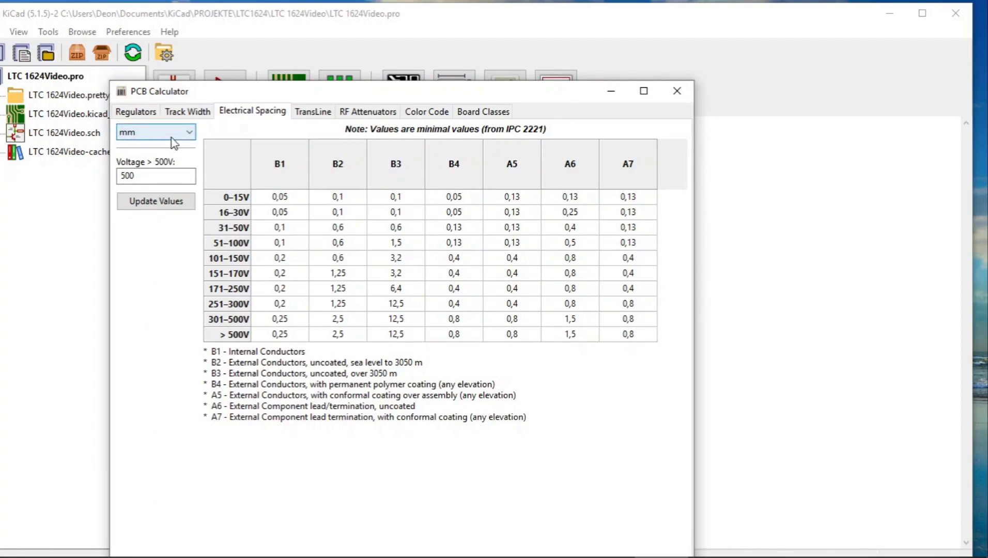
left_click(190, 134)
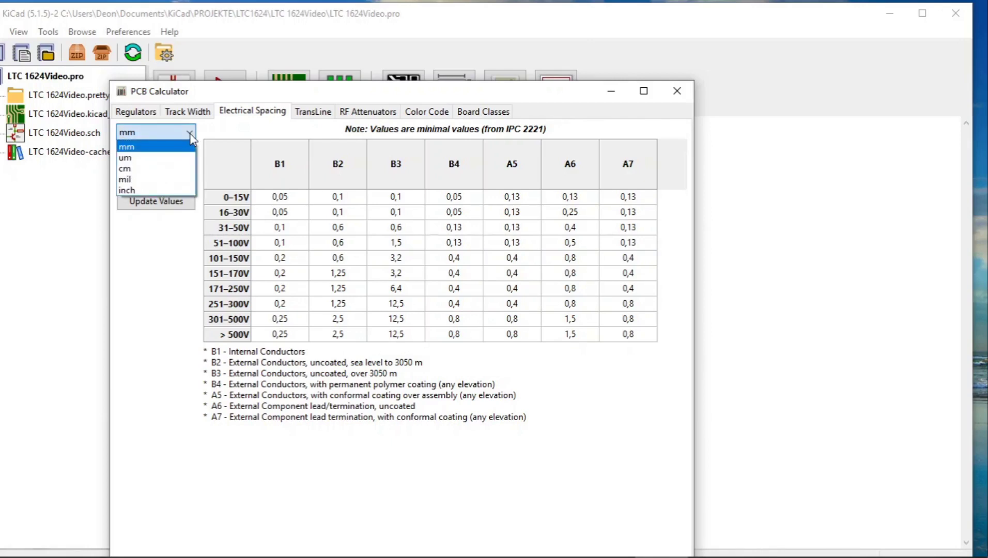
left_click(176, 180)
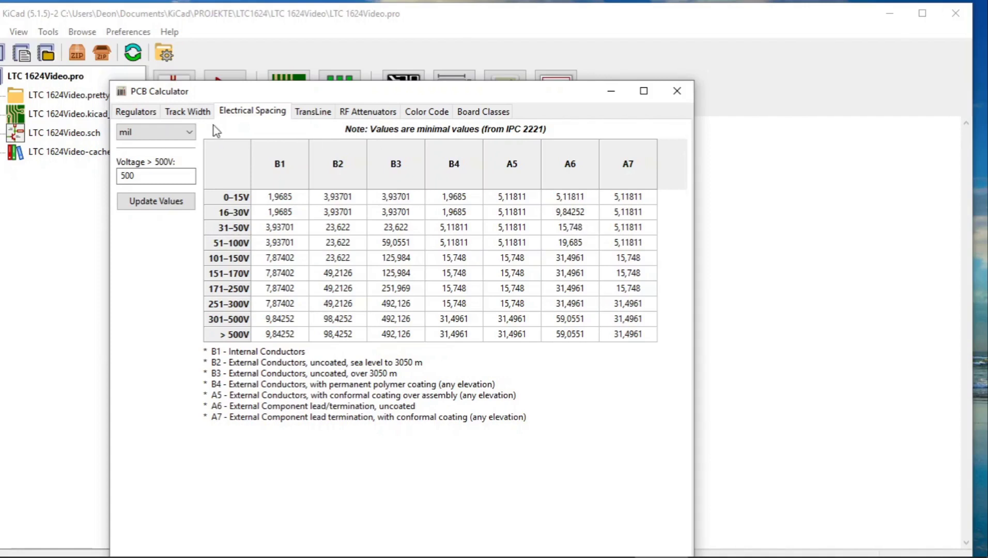
left_click(189, 133)
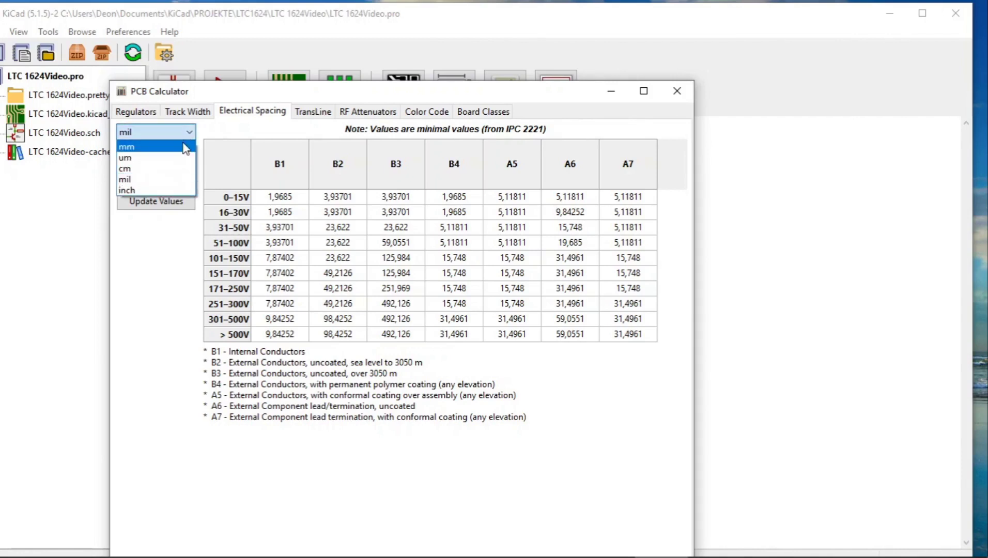
left_click(183, 147)
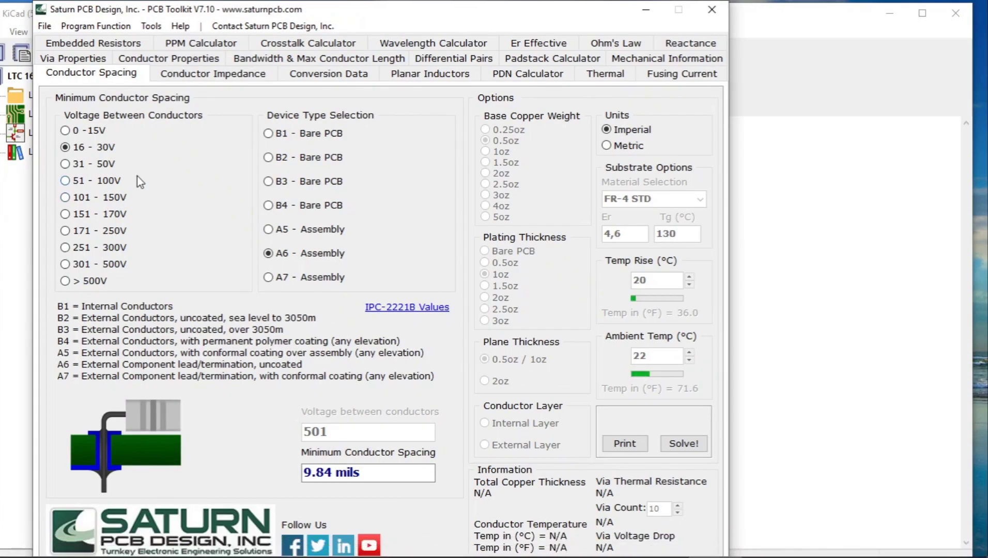
- In Saturn PCB Toolkit, compute the minimum conductor spacing for 0-15V with B1 - Bare PCB, and for 16-30V with A6 - Assembly
left_click(65, 131)
left_click(268, 133)
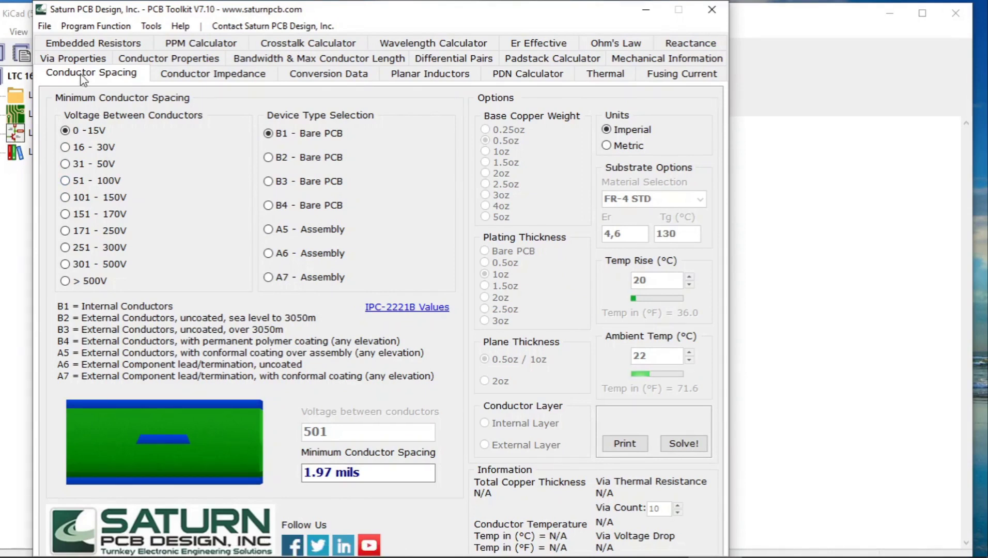
left_click(65, 148)
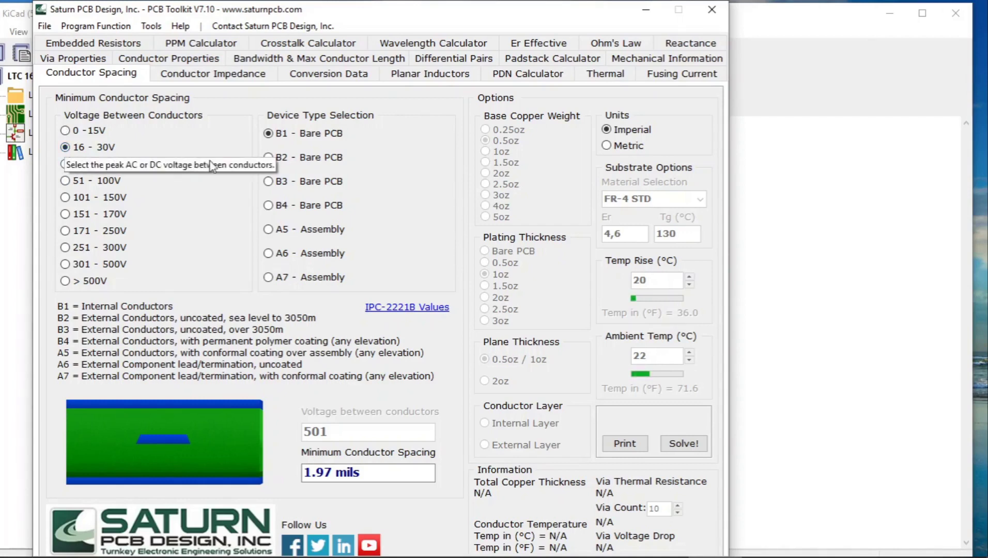
left_click(268, 253)
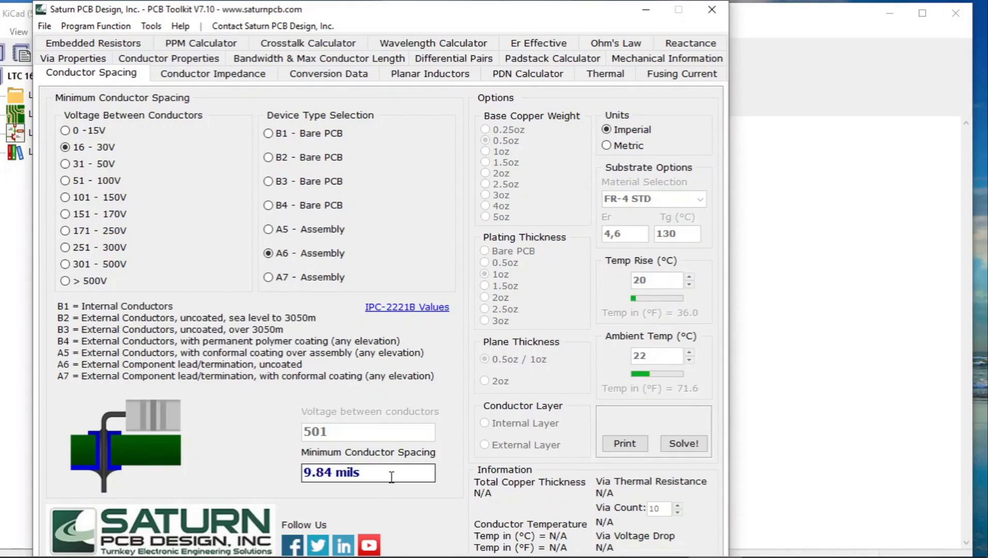
- Switch to the tutorial in the browser, check the linked OSH Park two-layer minimum design rules, and return to the tutorial
key("alt+Tab")
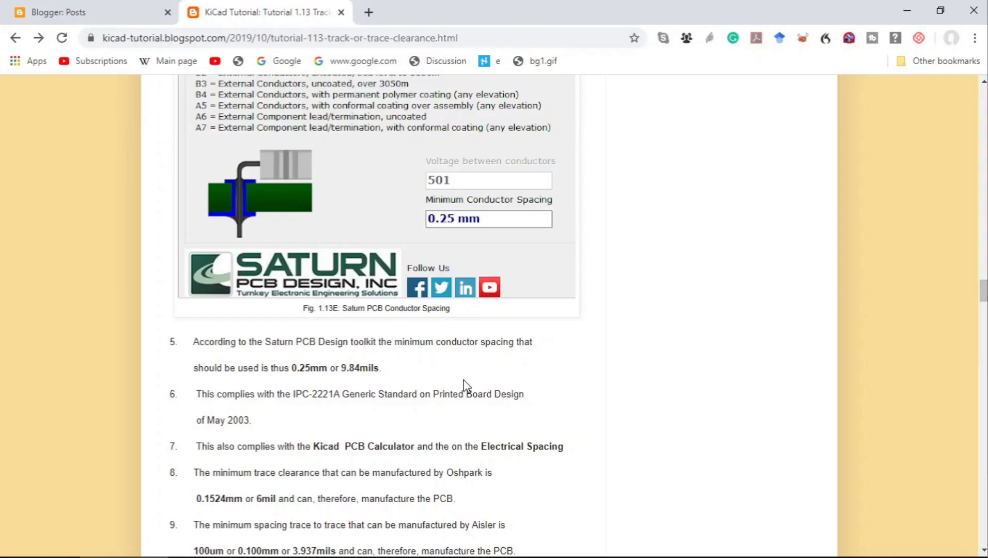
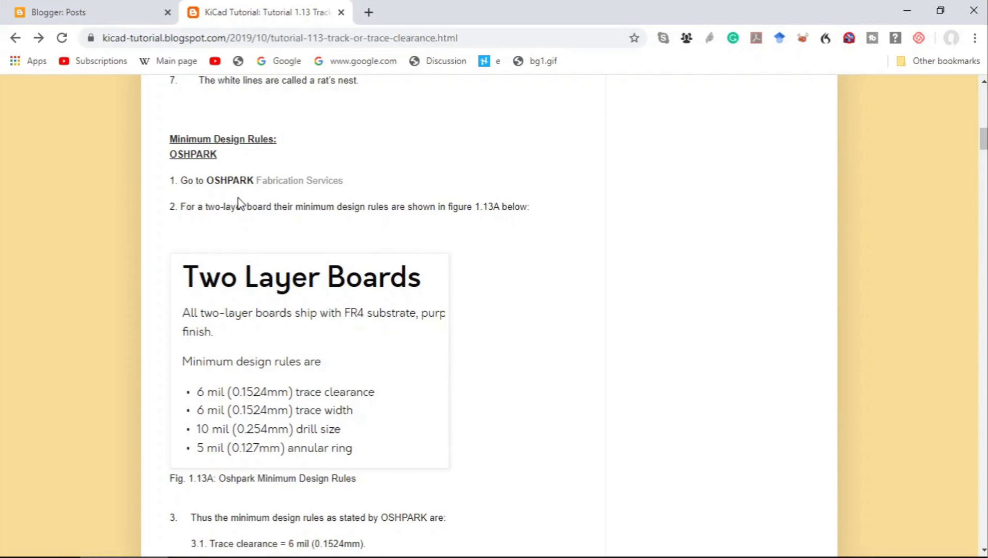
left_click(282, 182)
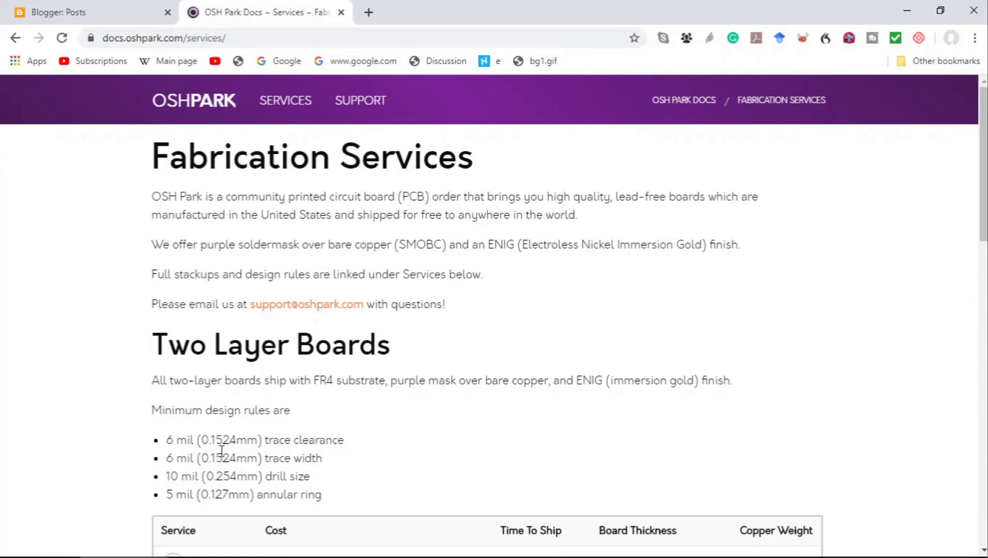
key("alt+Left")
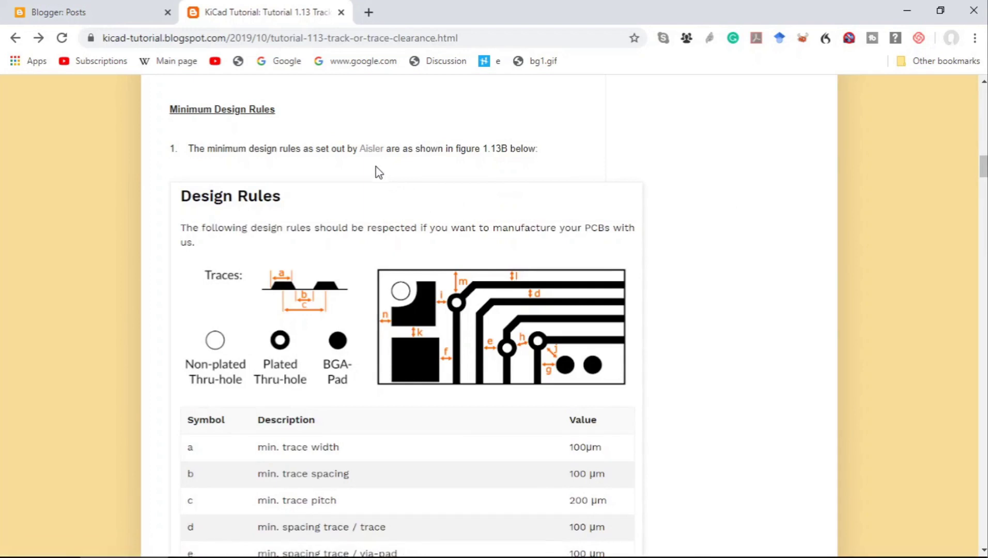
- Open the linked Aisler page and examine its 2- and 4-layer design rules for trace width and spacing
left_click(370, 149)
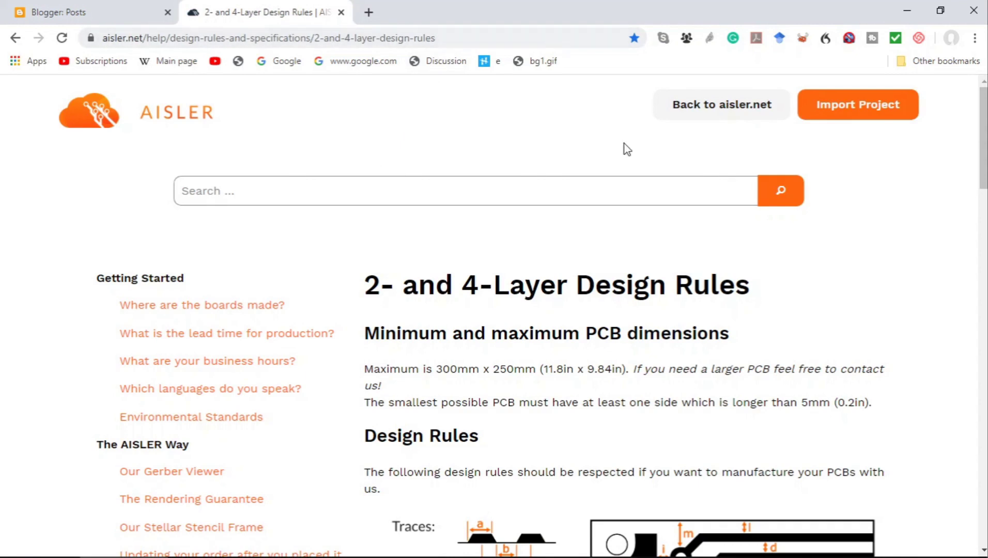
scroll(975, 158, "down", 2)
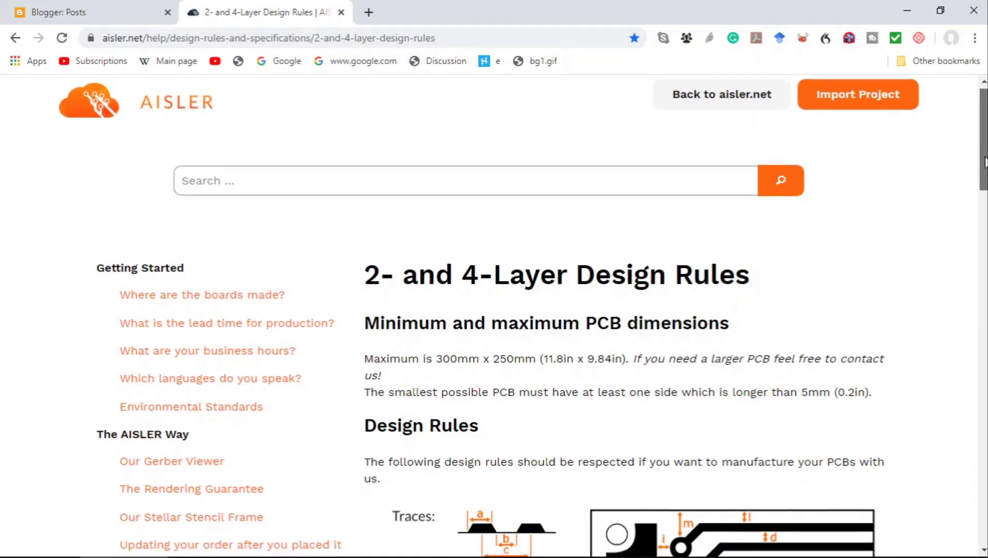
scroll(542, 313, "down", 3)
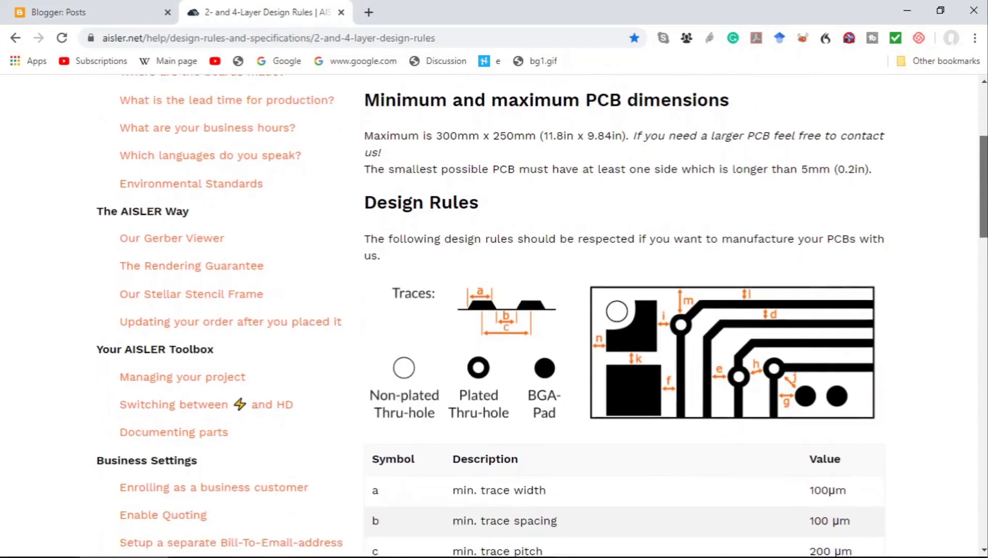
scroll(845, 261, "down", 1)
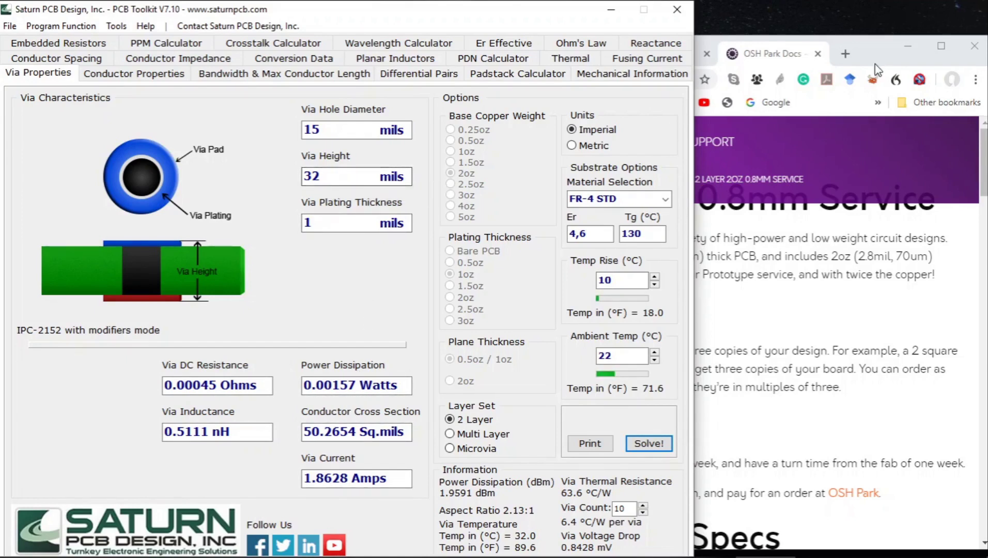
- Switch to OSH Park's 2 Layer 2oz 0.8mm Service page and look up the board thickness and via plating thickness
key("alt+Tab")
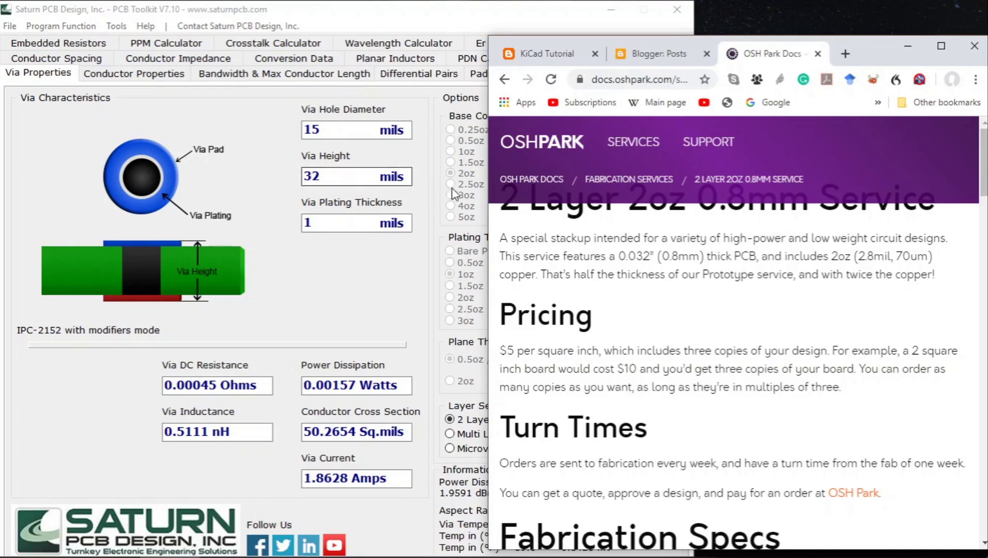
left_click(941, 47)
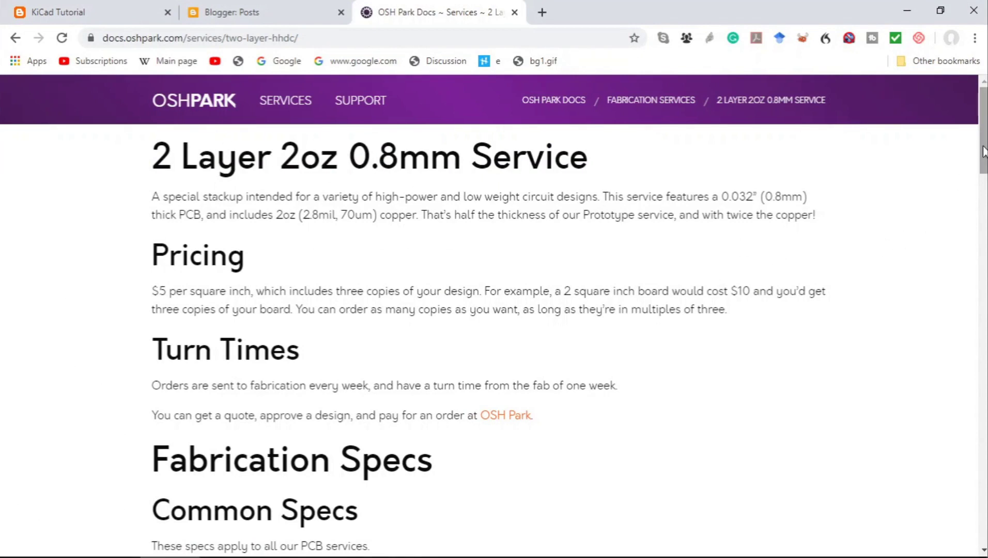
left_click_drag(984, 150, 983, 313)
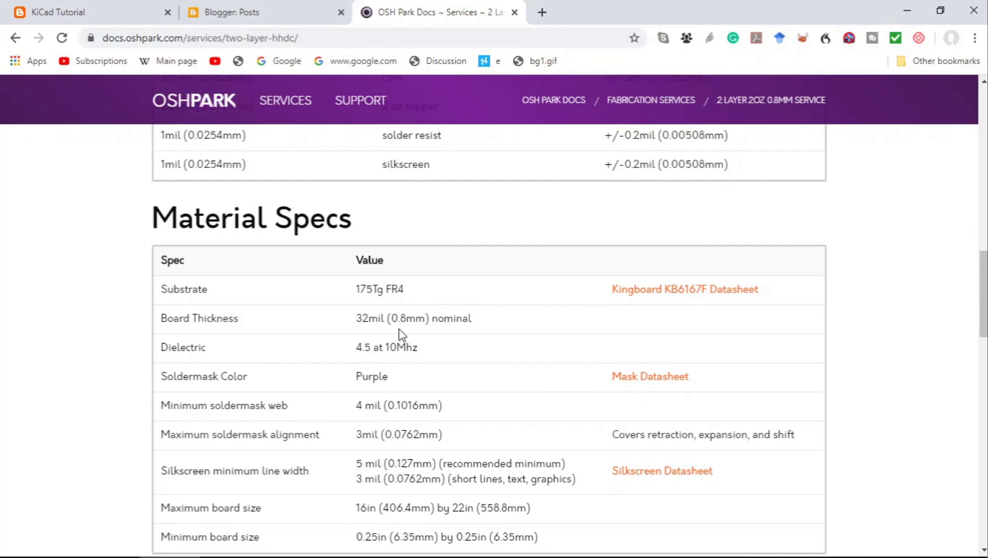
left_click(940, 10)
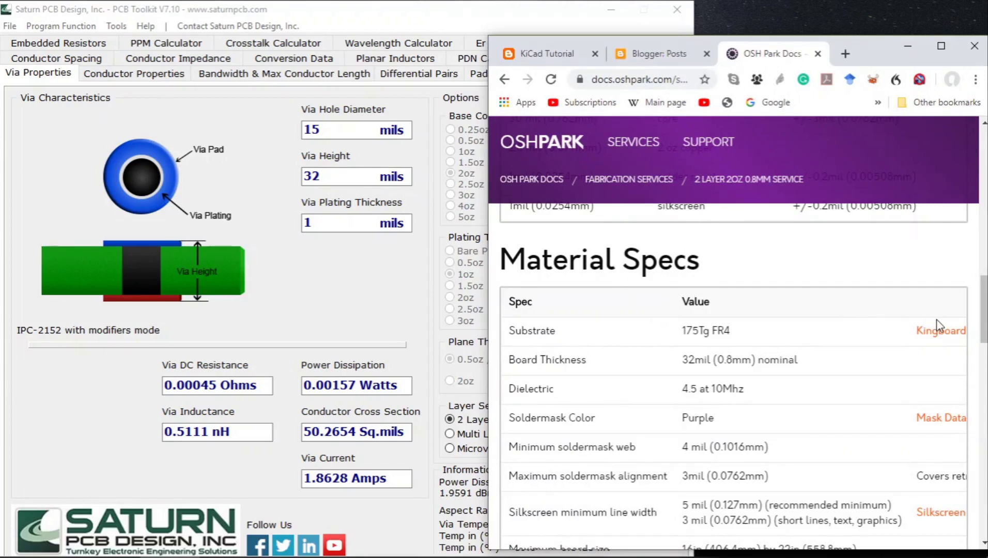
left_click_drag(985, 323, 981, 397)
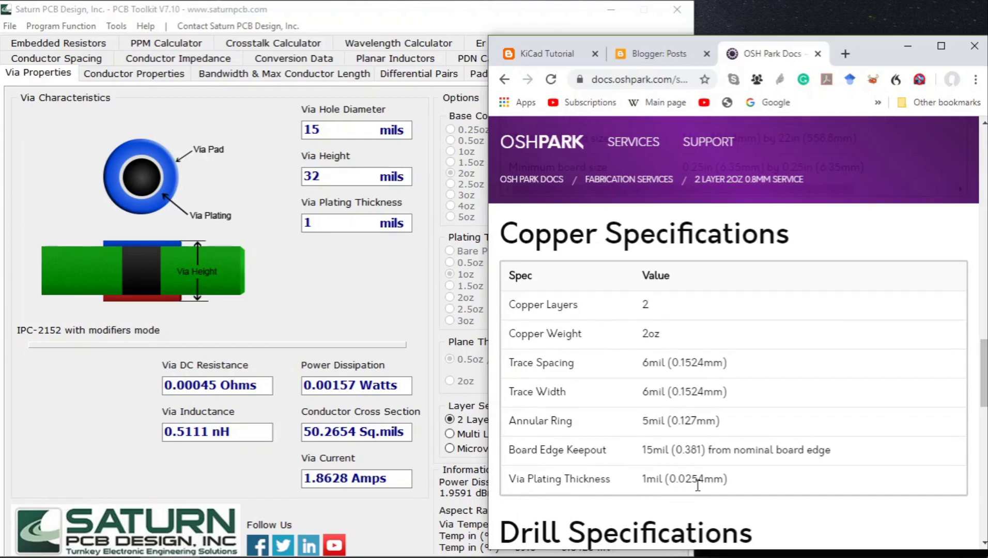
- Back in Saturn PCB Toolkit, set the via hole diameter to 18 mils and solve the via properties
left_click(335, 23)
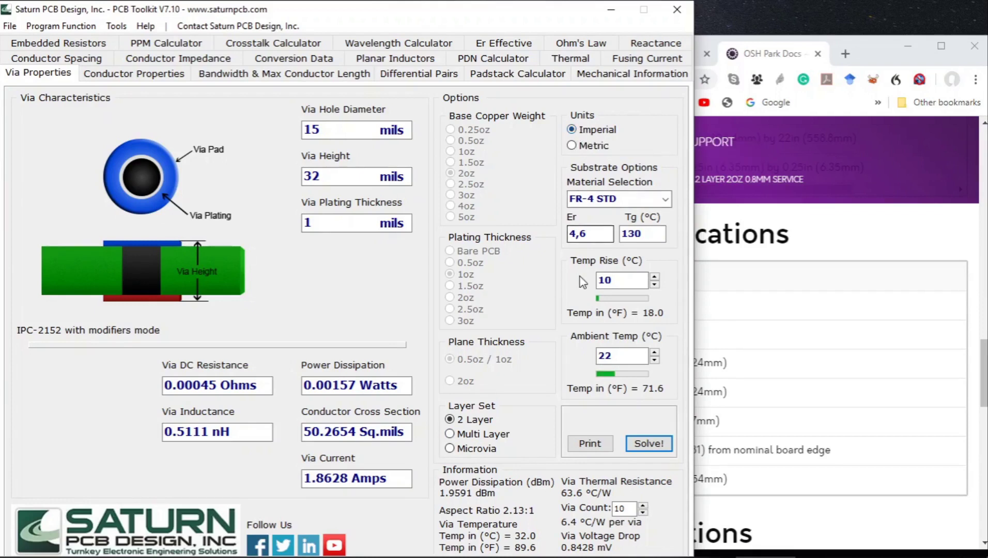
left_click(643, 444)
left_click(335, 130)
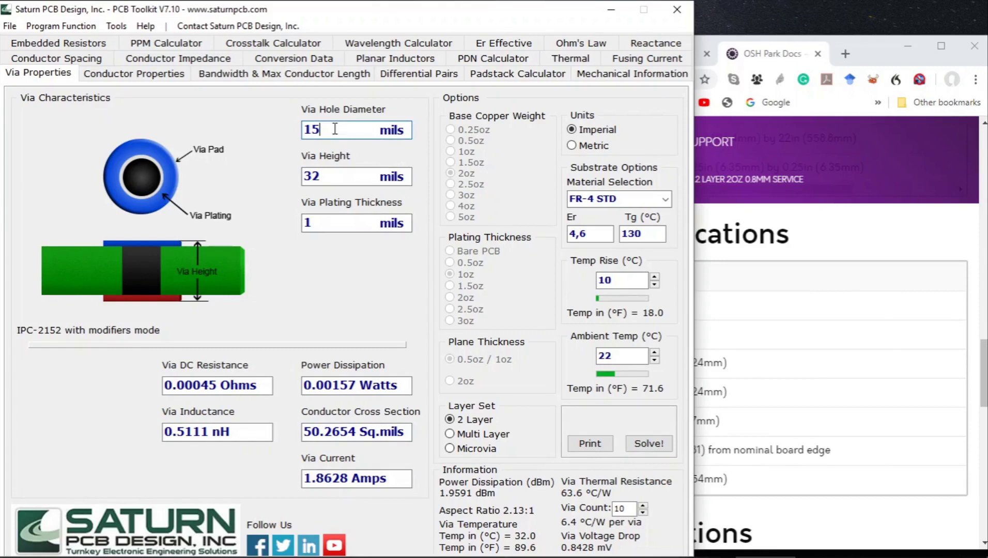
key("BackSpace")
type("8")
left_click(653, 445)
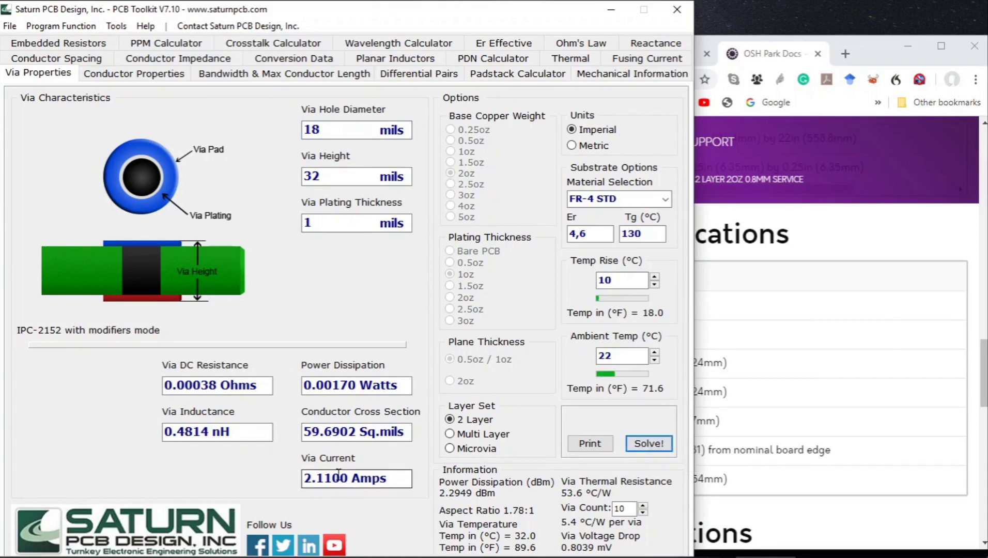